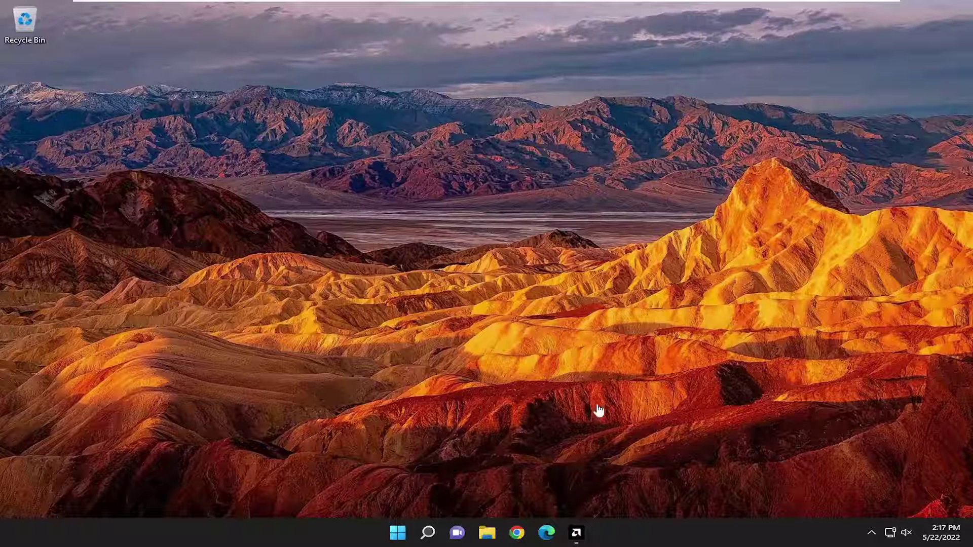
Step: Close all AMD Software windows and search Windows for 'troubleshoot'
{"action": "right_click", "coordinate": [577, 533]}
{"action": "left_click", "coordinate": [530, 504]}
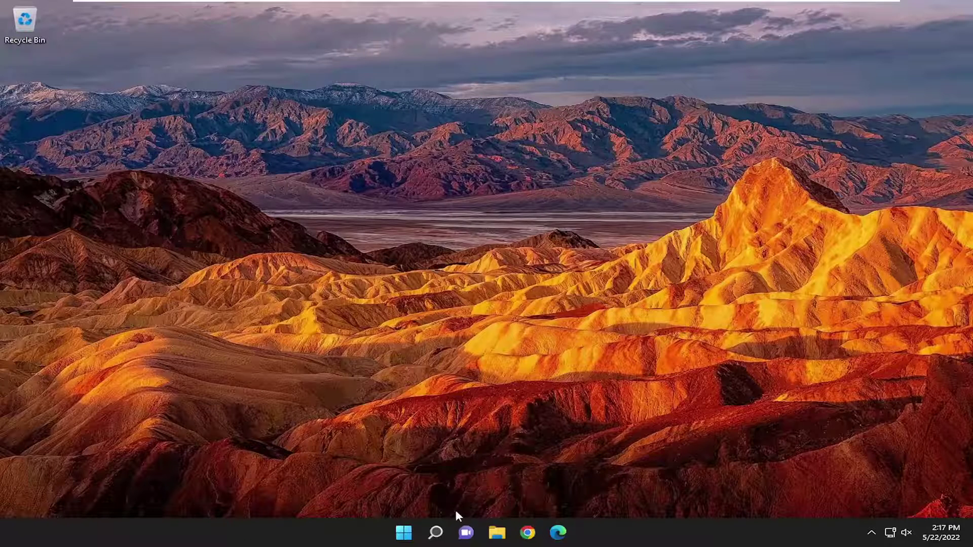
{"action": "left_click", "coordinate": [442, 532]}
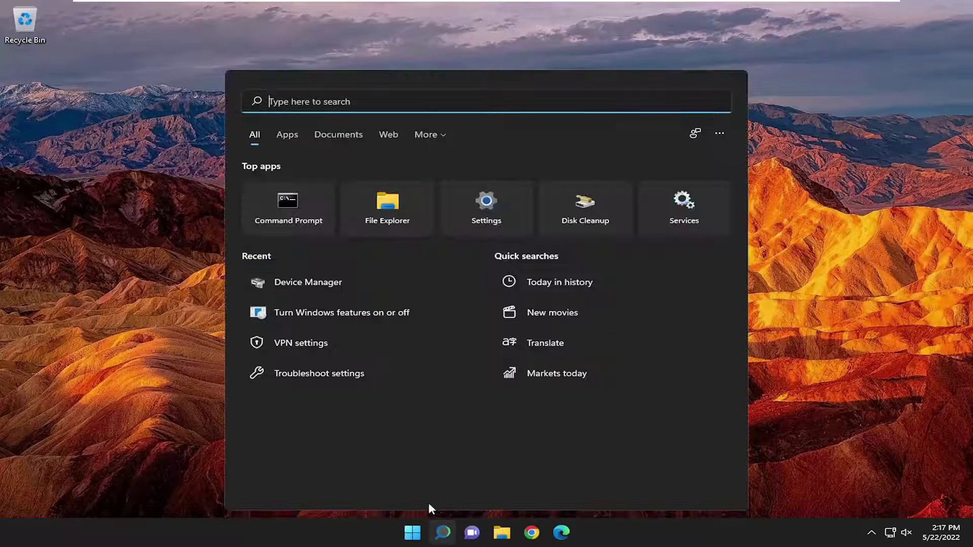
{"action": "type", "text": "troubleshoot"}
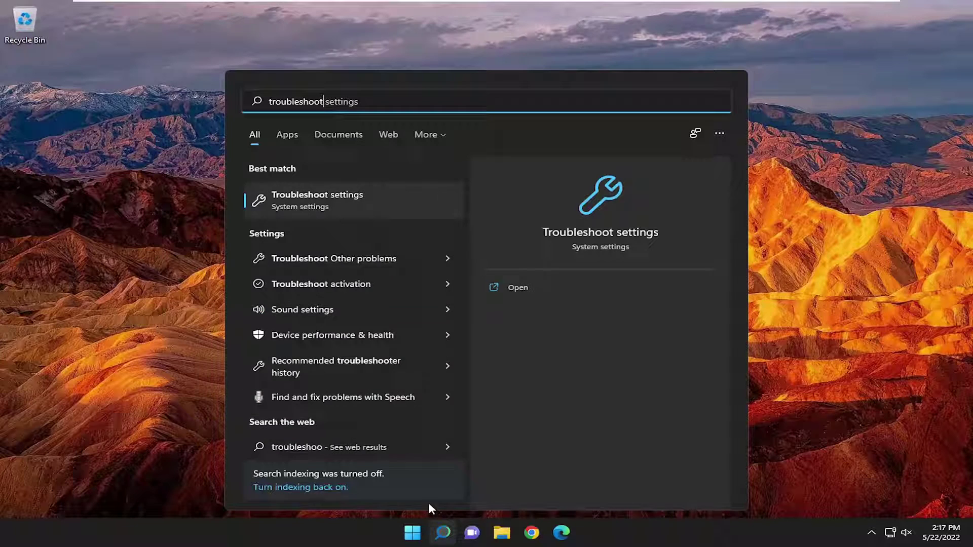
Step: Open Troubleshoot settings, go to Other troubleshooters, and scroll down to Windows Store Apps
{"action": "left_click", "coordinate": [320, 197]}
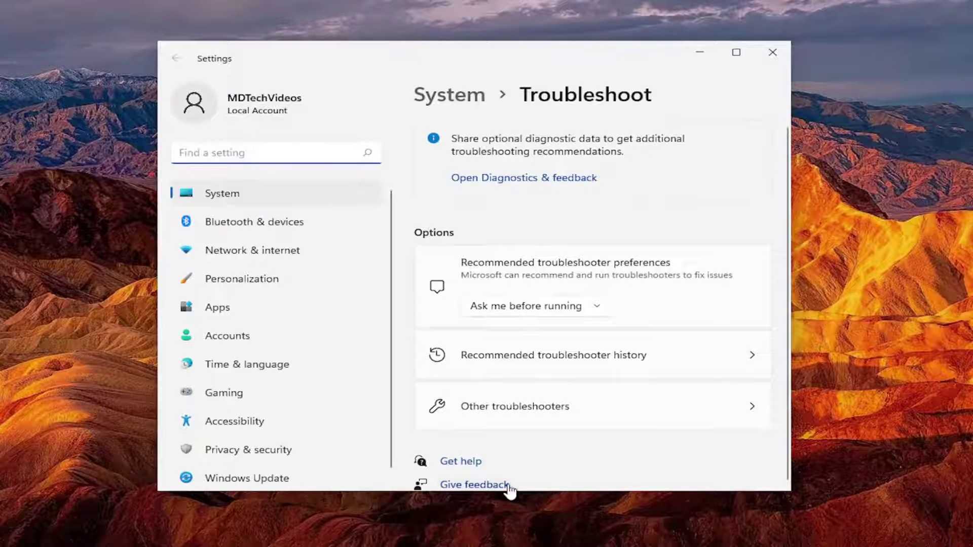
{"action": "left_click", "coordinate": [503, 407]}
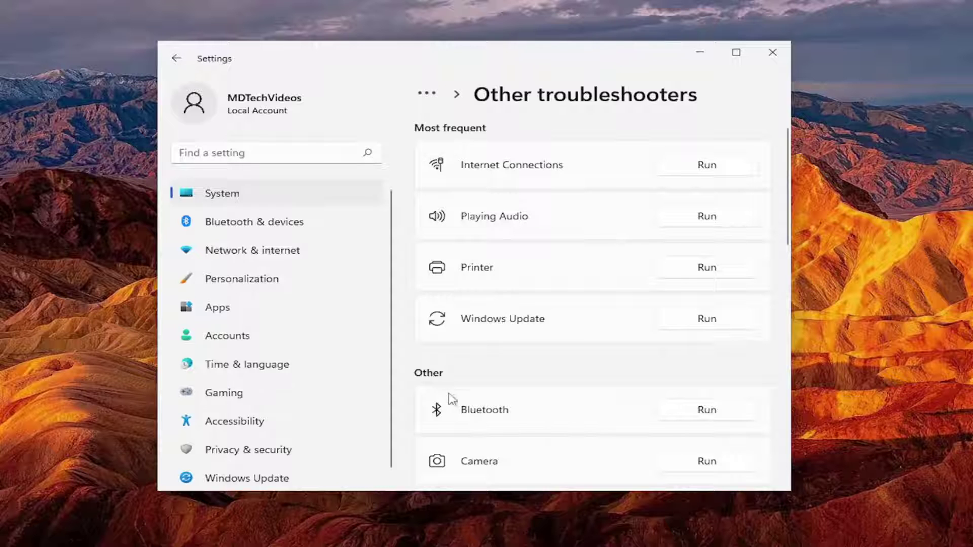
{"action": "scroll", "coordinate": [495, 387], "scroll_direction": "down", "scroll_amount": 8}
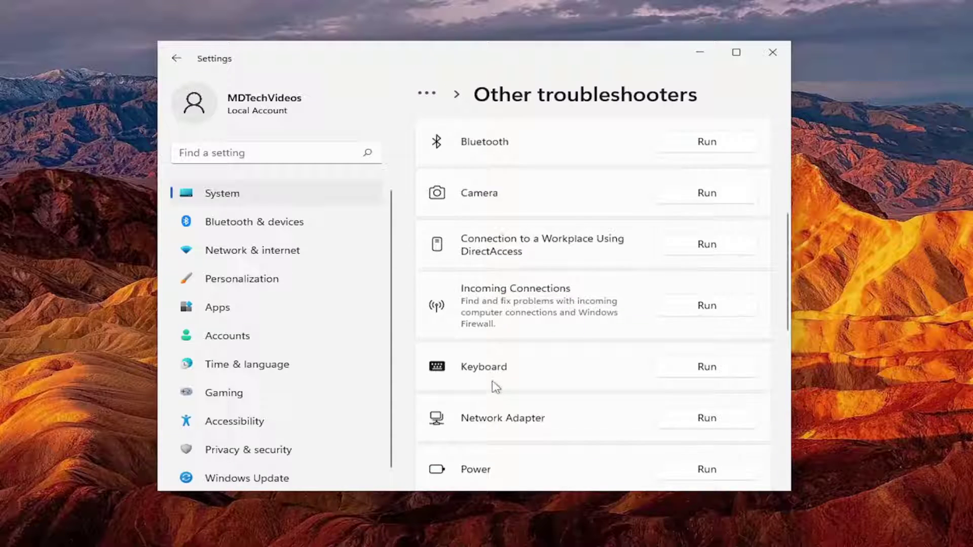
{"action": "scroll", "coordinate": [494, 387], "scroll_direction": "down", "scroll_amount": 5}
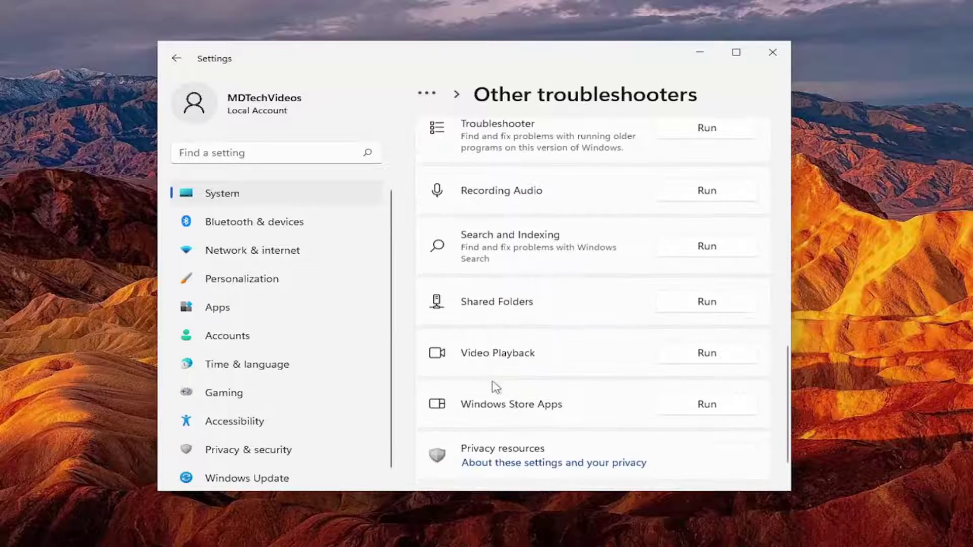
Step: Run the Windows Store Apps troubleshooter without signing in, then close it when finished
{"action": "left_click", "coordinate": [685, 351]}
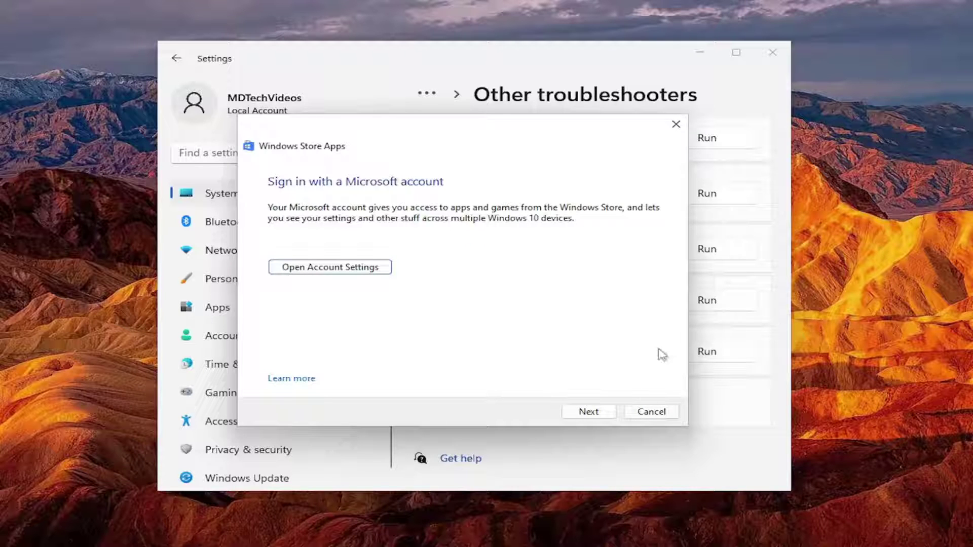
{"action": "left_click", "coordinate": [591, 411]}
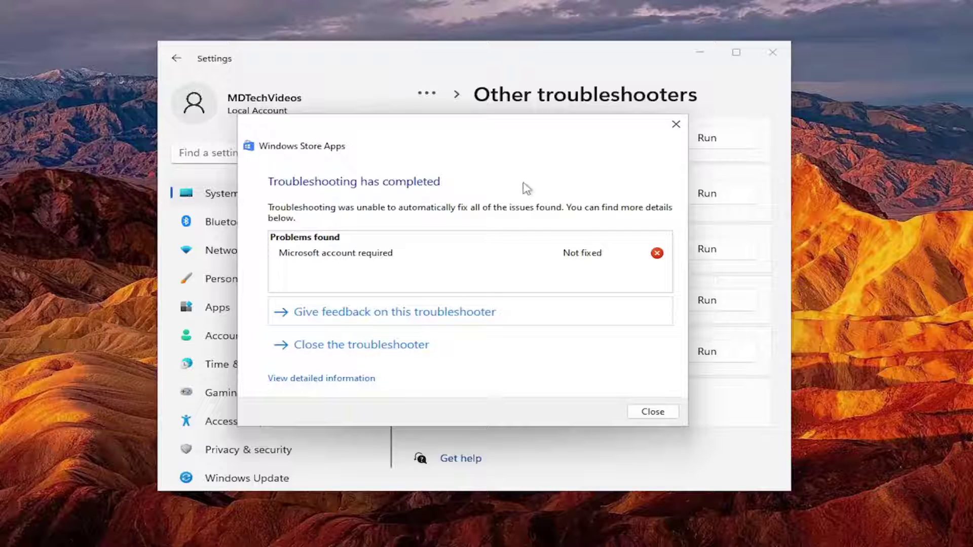
{"action": "left_click", "coordinate": [653, 412]}
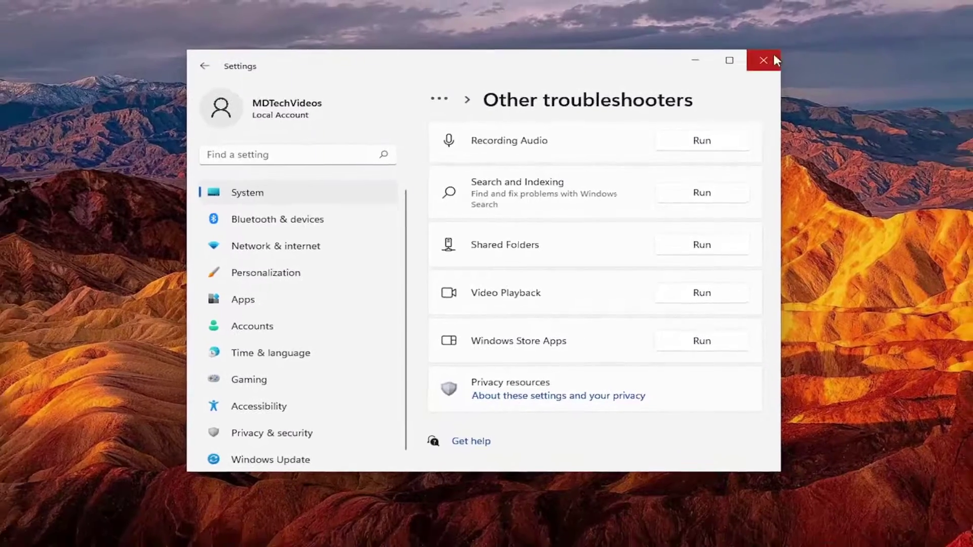
Step: Close Settings and run wsreset from Windows Search to clear the Store cache
{"action": "left_click", "coordinate": [772, 53]}
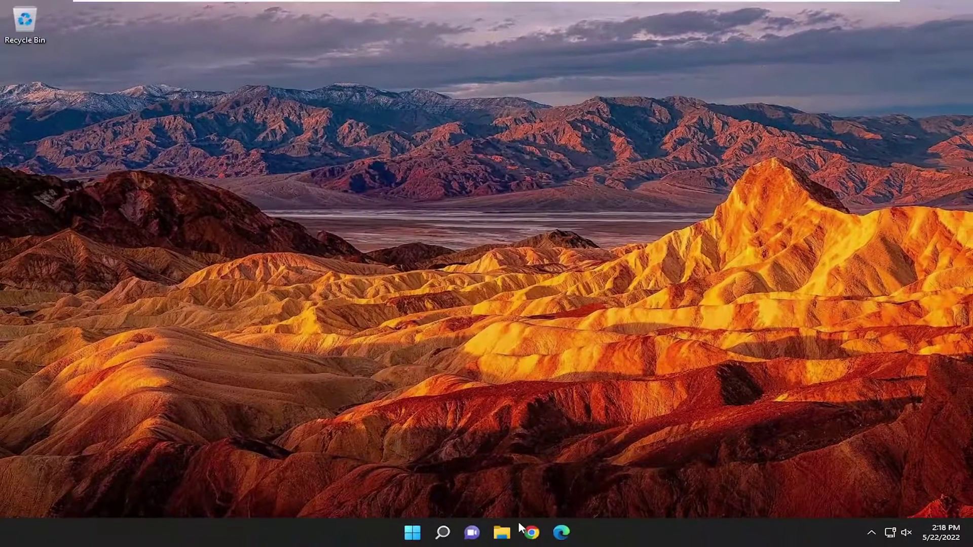
{"action": "left_click", "coordinate": [444, 533]}
{"action": "type", "text": "wsre"}
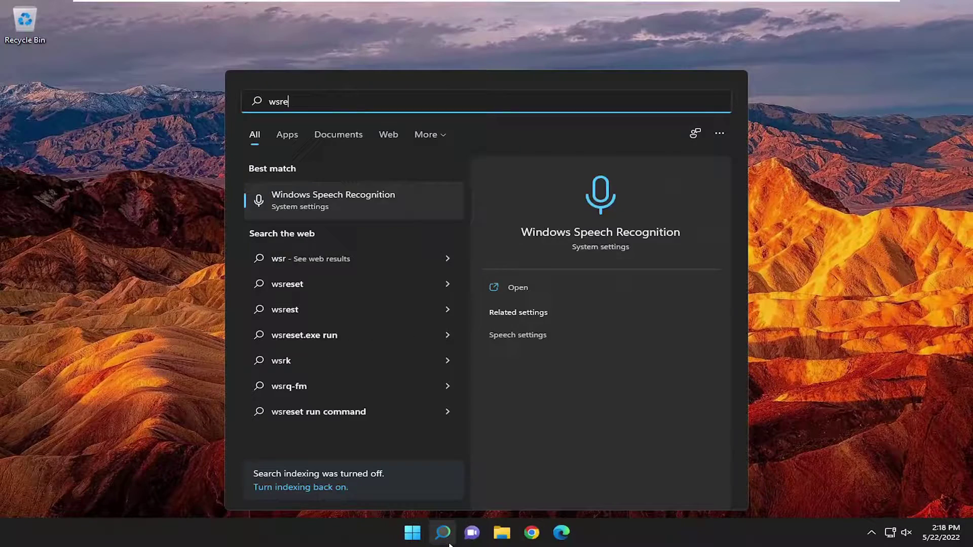
{"action": "type", "text": "set"}
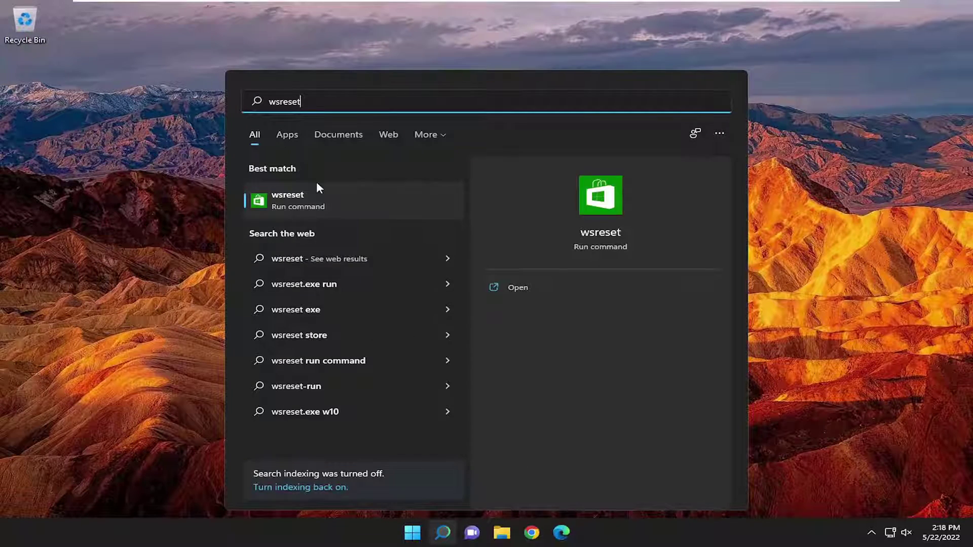
{"action": "left_click", "coordinate": [336, 205]}
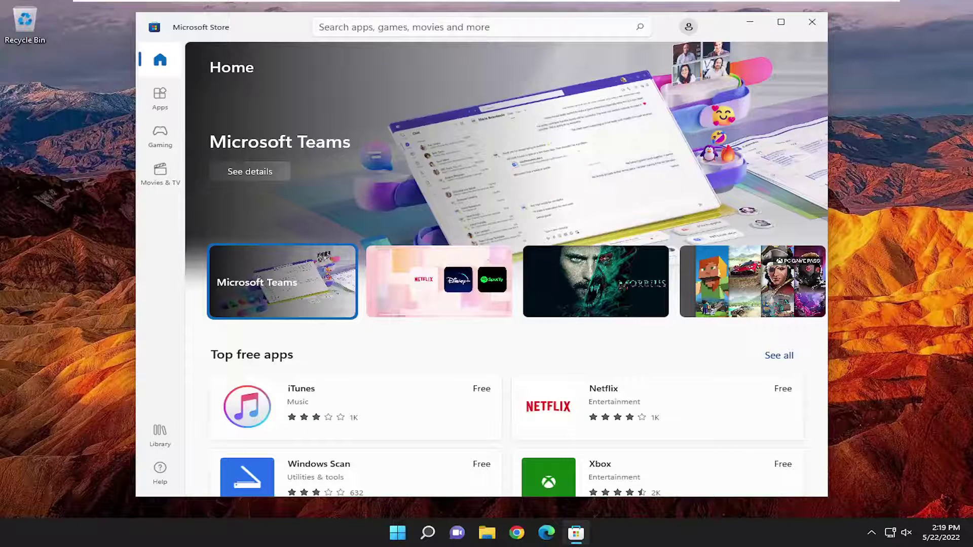
Step: Close Microsoft Store and launch Command Prompt as administrator, moving its window right
{"action": "left_click", "coordinate": [812, 22]}
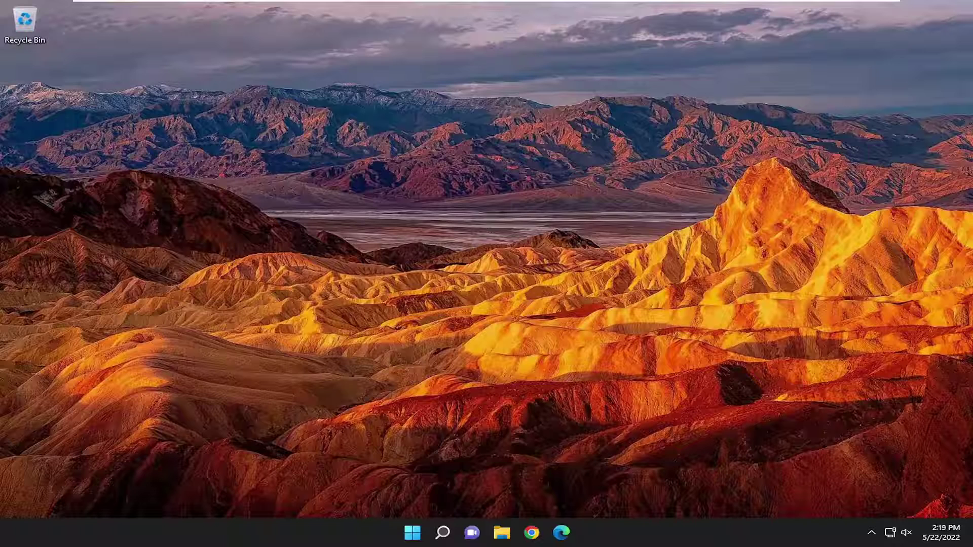
{"action": "left_click", "coordinate": [437, 540]}
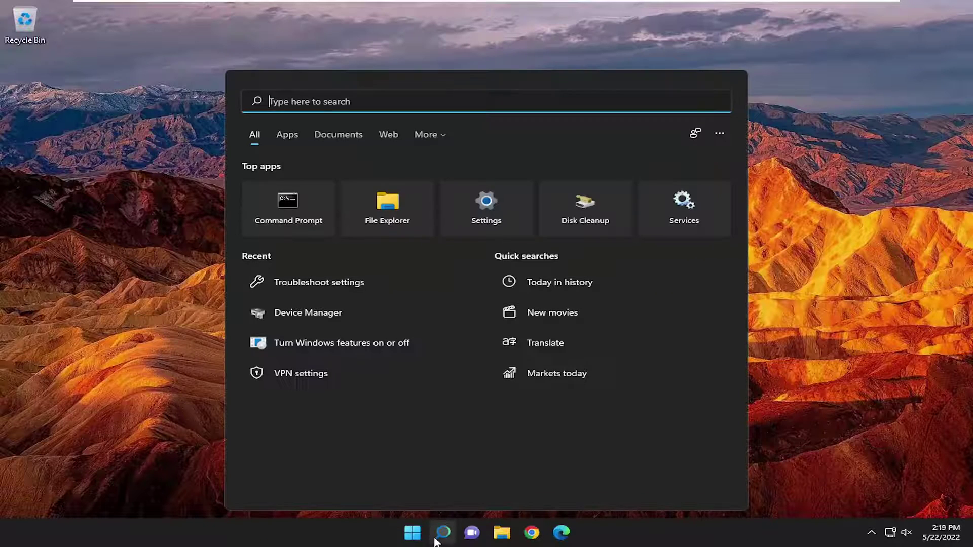
{"action": "type", "text": "cmd"}
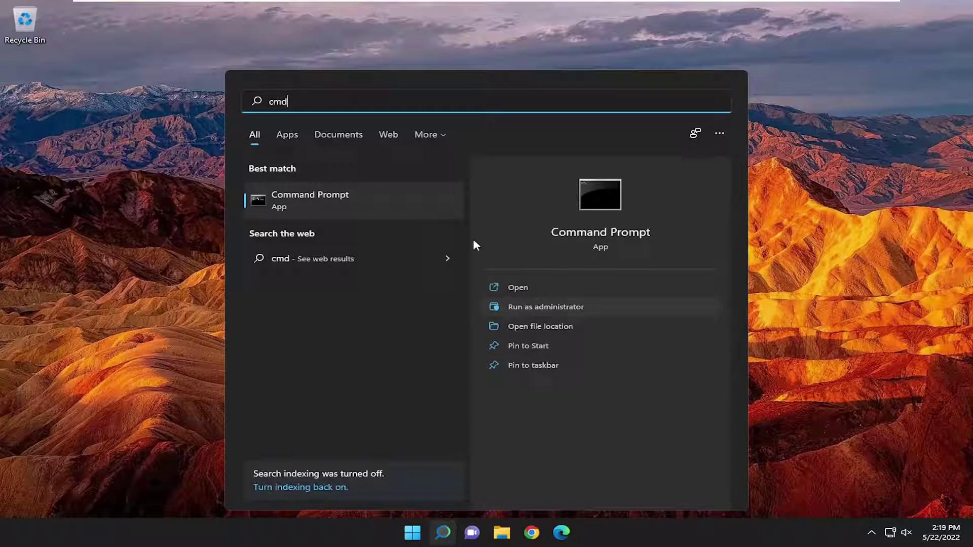
{"action": "right_click", "coordinate": [292, 197]}
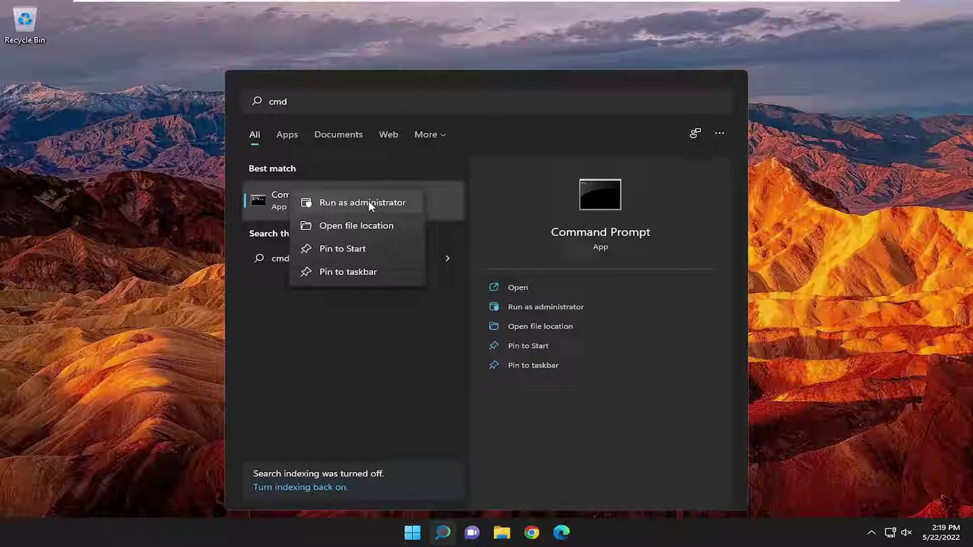
{"action": "left_click", "coordinate": [368, 206]}
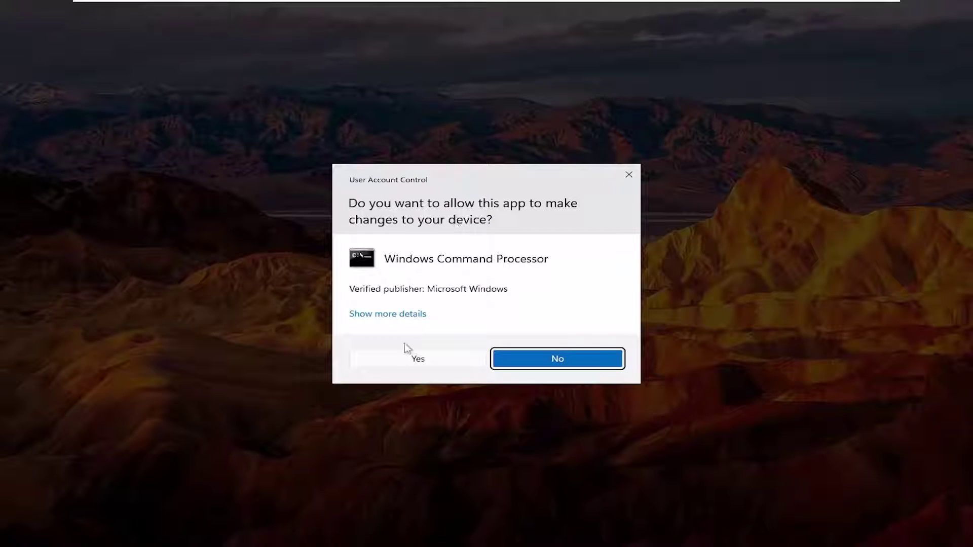
{"action": "left_click", "coordinate": [406, 360]}
{"action": "left_click_drag", "start_coordinate": [396, 97], "coordinate": [450, 104]}
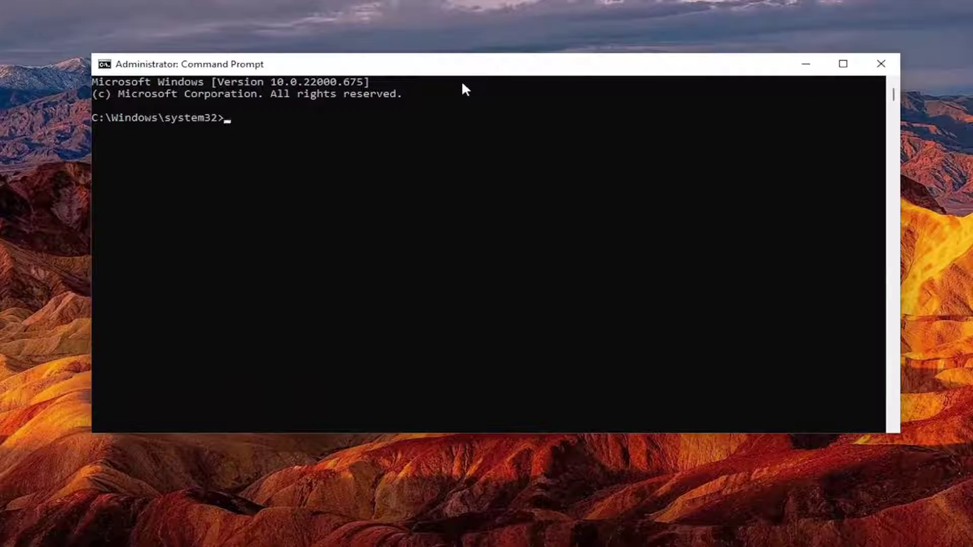
Step: Run ipconfig /flushdns, then netsh winsock reset in the admin Command Prompt
{"action": "type", "text": "ipconfig /fl"}
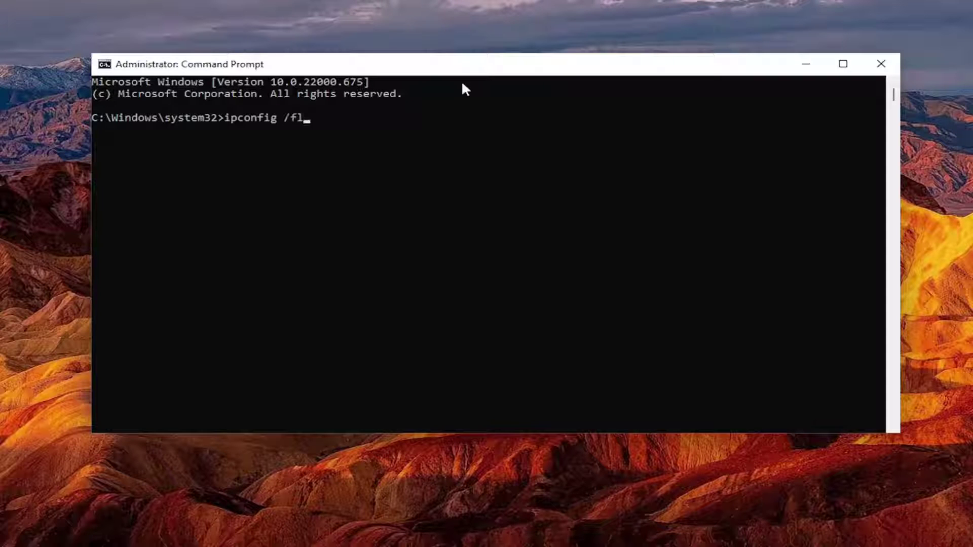
{"action": "type", "text": "ushdns"}
{"action": "key", "text": "Return"}
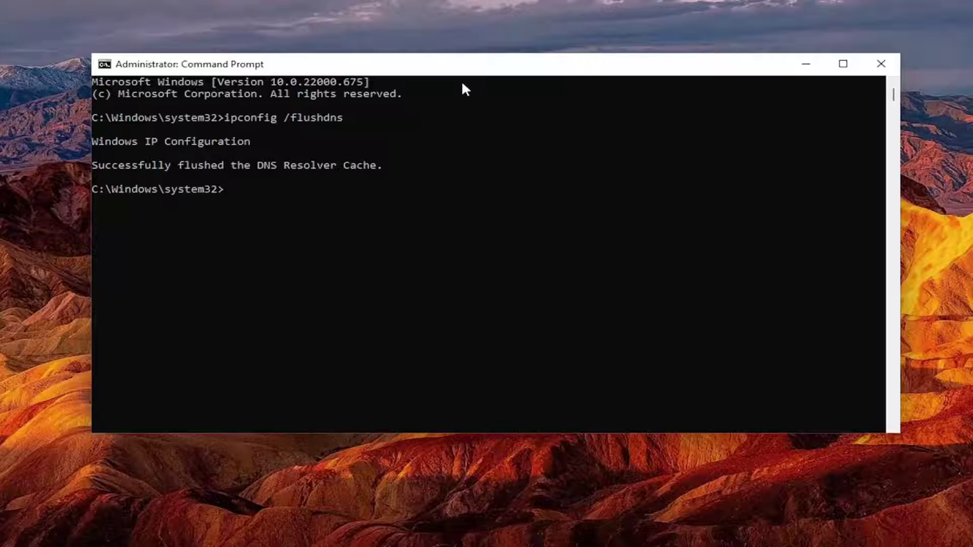
{"action": "type", "text": "netsh winsock reset"}
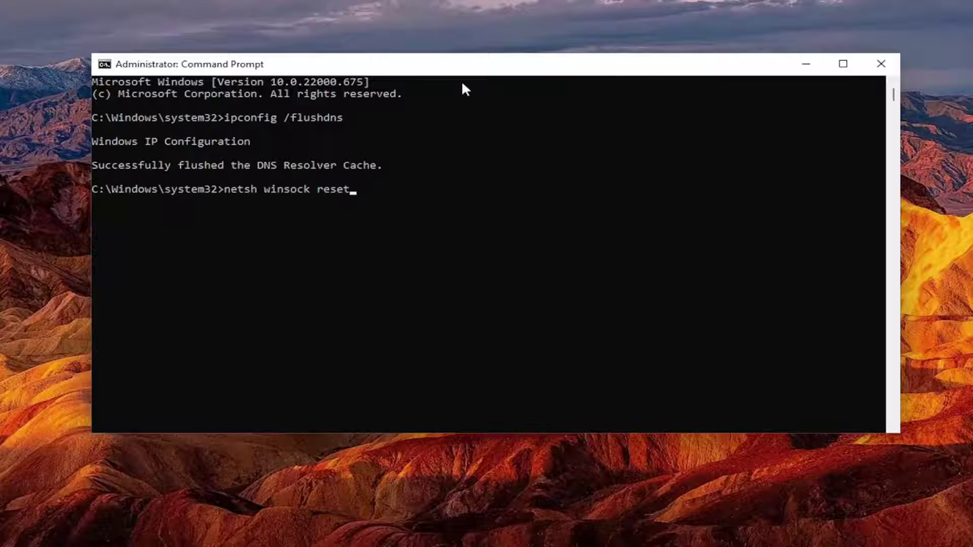
{"action": "key", "text": "Return"}
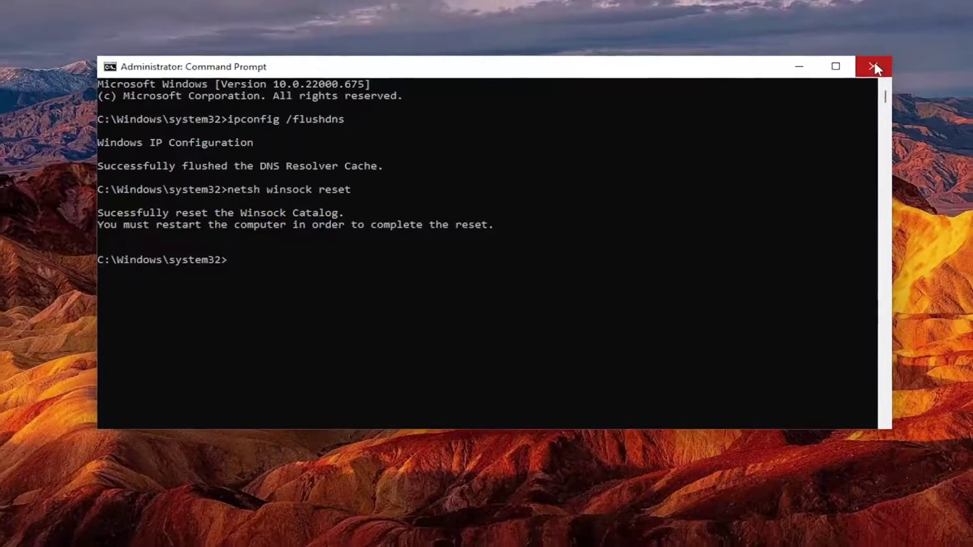
Step: Close Command Prompt and bring up the Start quick link menu to restart
{"action": "left_click", "coordinate": [877, 65]}
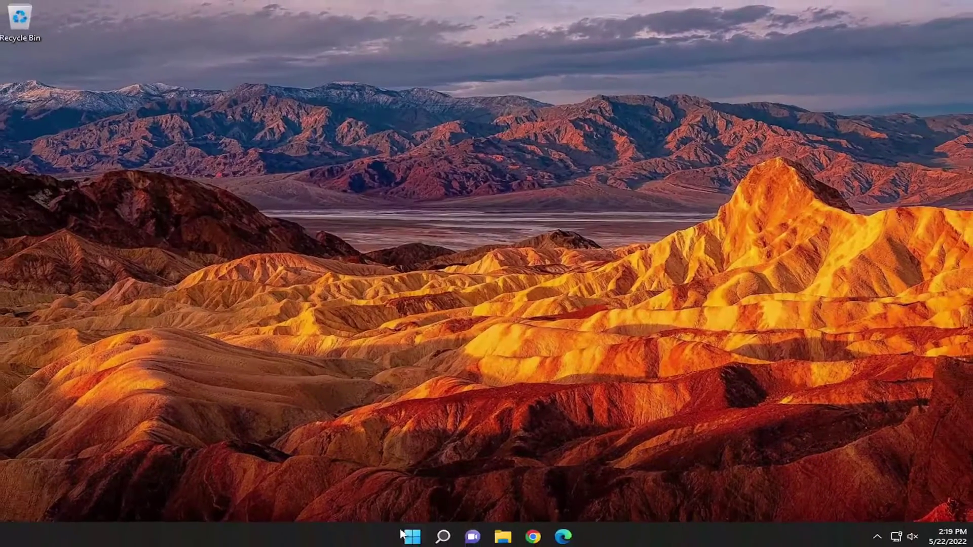
{"action": "right_click", "coordinate": [403, 535]}
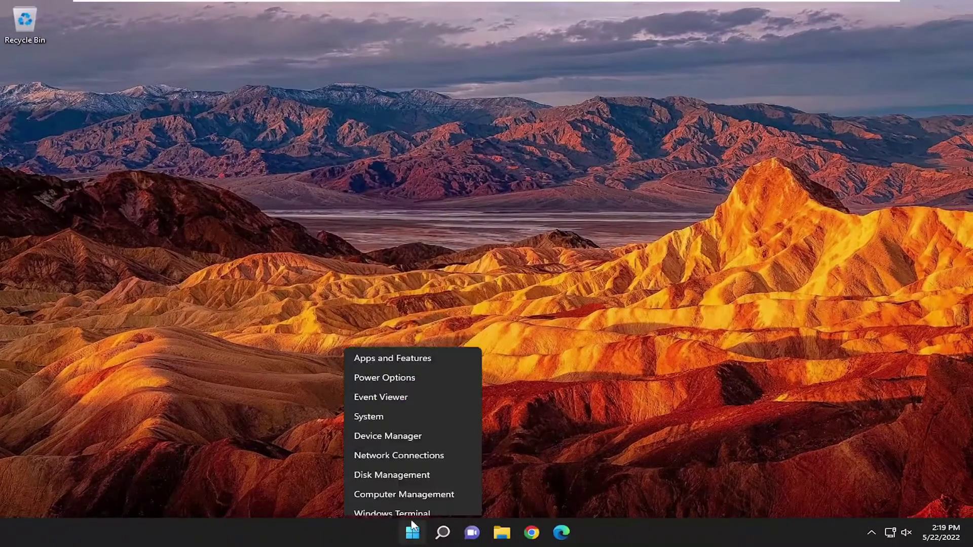